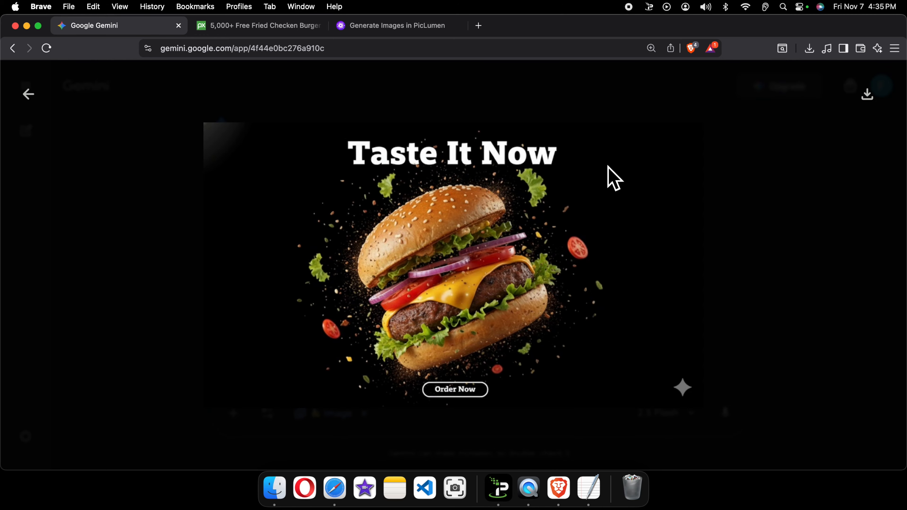
Step: Switch to TextEdit and read through the food poster prompt in Untitled.txt
{"action": "left_click", "coordinate": [588, 488]}
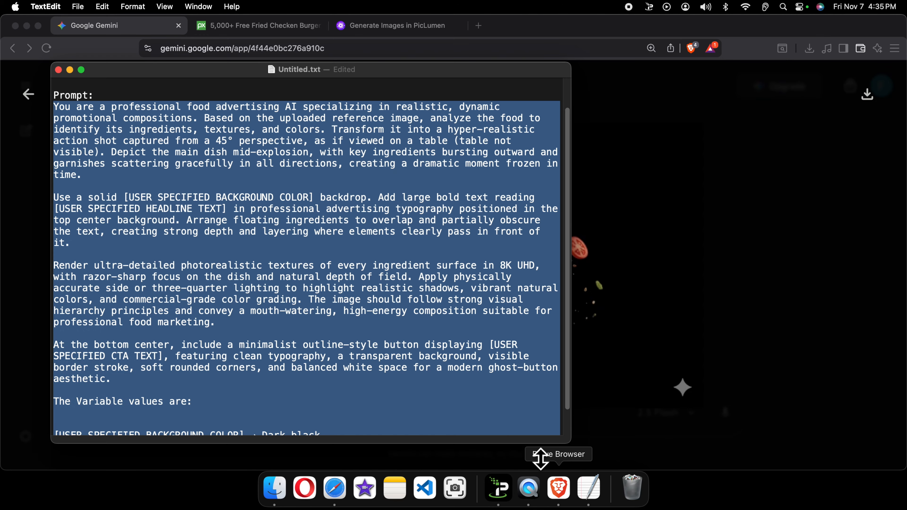
{"action": "scroll", "coordinate": [238, 321], "scroll_direction": "down", "scroll_amount": 2}
{"action": "scroll", "coordinate": [238, 321], "scroll_direction": "up", "scroll_amount": 3}
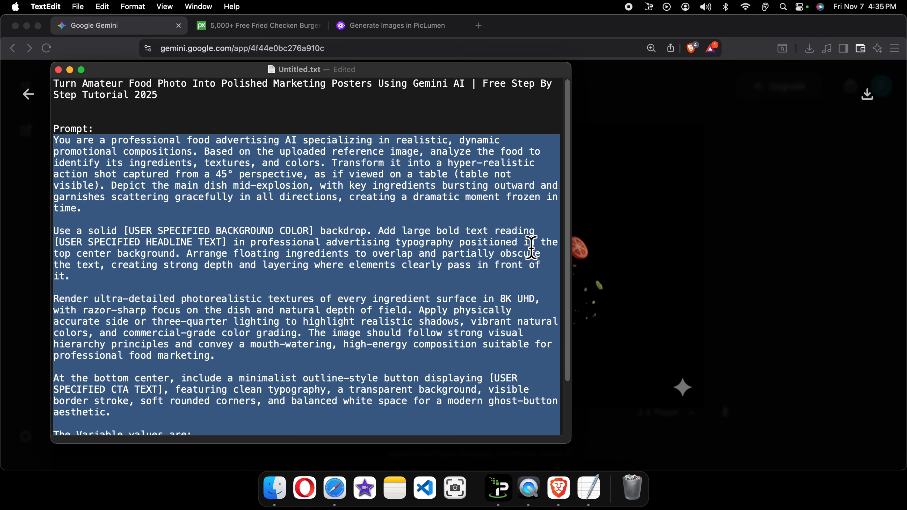
{"action": "left_click", "coordinate": [639, 248]}
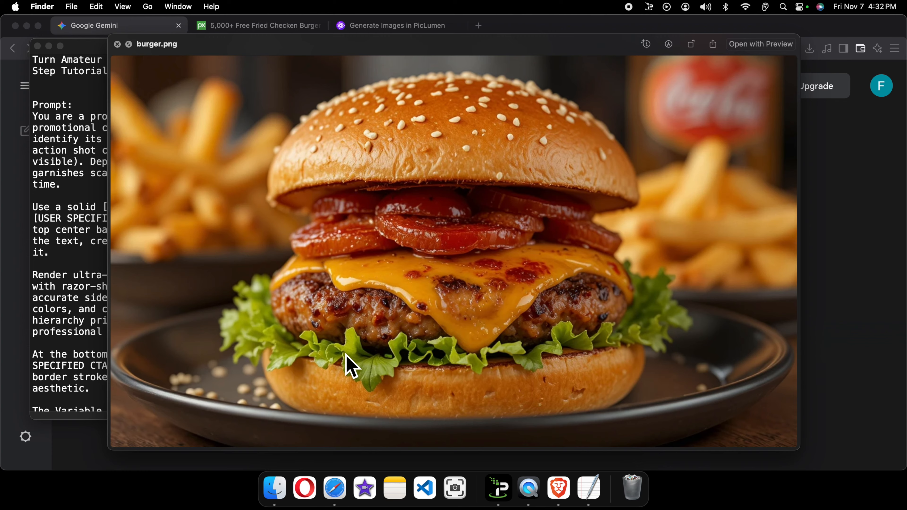
Step: Close the burger.png preview and examine the TextEdit prompt's background color, headline and CTA placeholders together with their assigned values
{"action": "key", "text": "space"}
{"action": "left_click", "coordinate": [104, 184]}
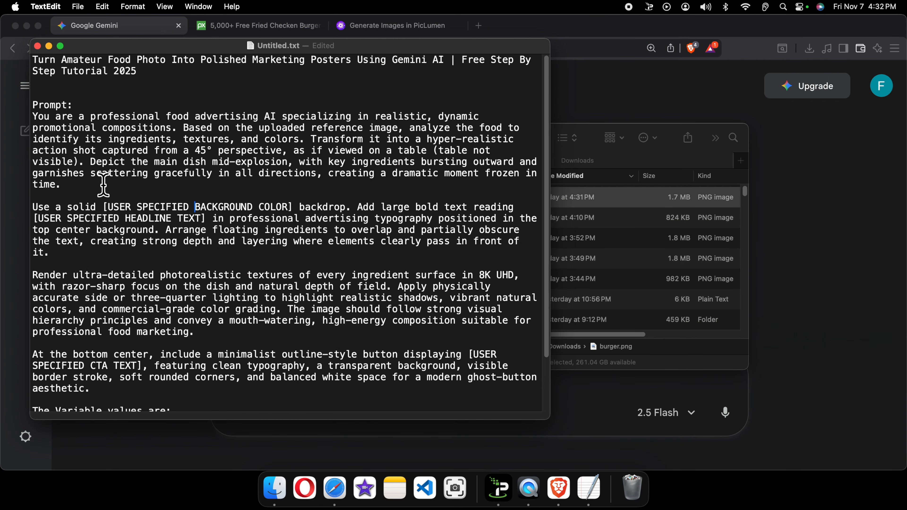
{"action": "scroll", "coordinate": [161, 266], "scroll_direction": "down", "scroll_amount": 3}
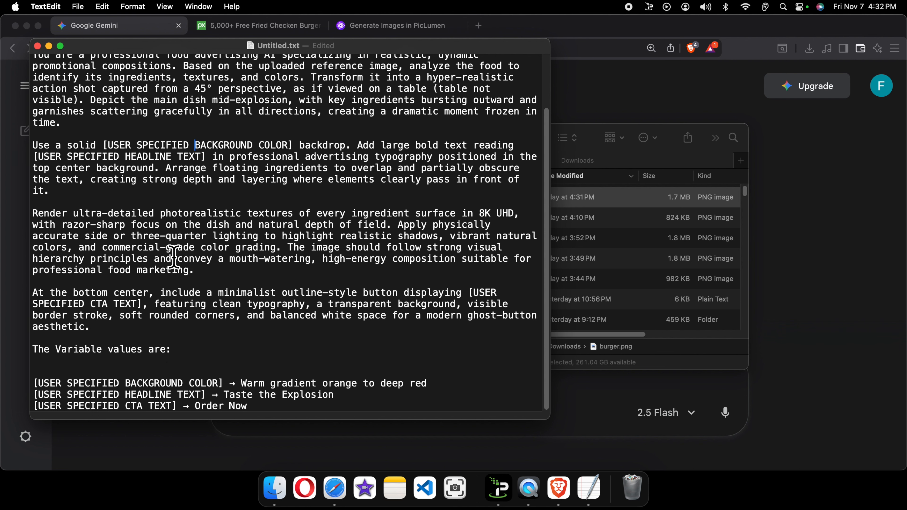
{"action": "scroll", "coordinate": [174, 258], "scroll_direction": "up", "scroll_amount": 1}
{"action": "scroll", "coordinate": [207, 288], "scroll_direction": "down", "scroll_amount": 1}
{"action": "left_click_drag", "start_coordinate": [256, 415], "coordinate": [32, 384]}
{"action": "left_click", "coordinate": [263, 378]}
{"action": "scroll", "coordinate": [297, 344], "scroll_direction": "up", "scroll_amount": 3}
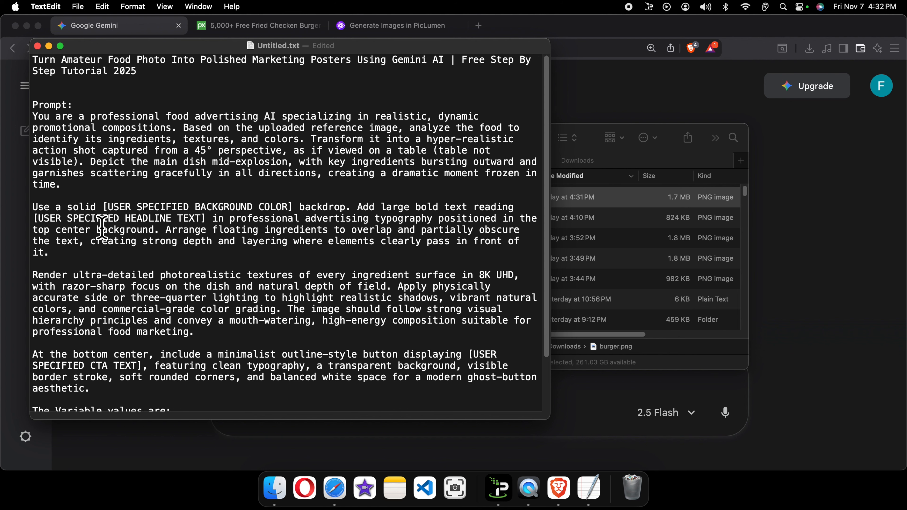
{"action": "left_click_drag", "start_coordinate": [214, 219], "coordinate": [34, 221]}
{"action": "scroll", "coordinate": [315, 263], "scroll_direction": "down", "scroll_amount": 3}
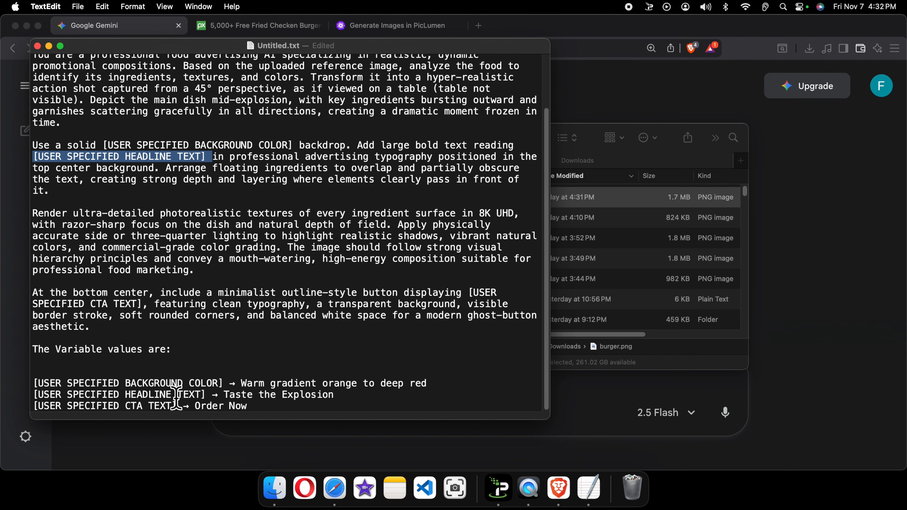
{"action": "scroll", "coordinate": [197, 211], "scroll_direction": "up", "scroll_amount": 3}
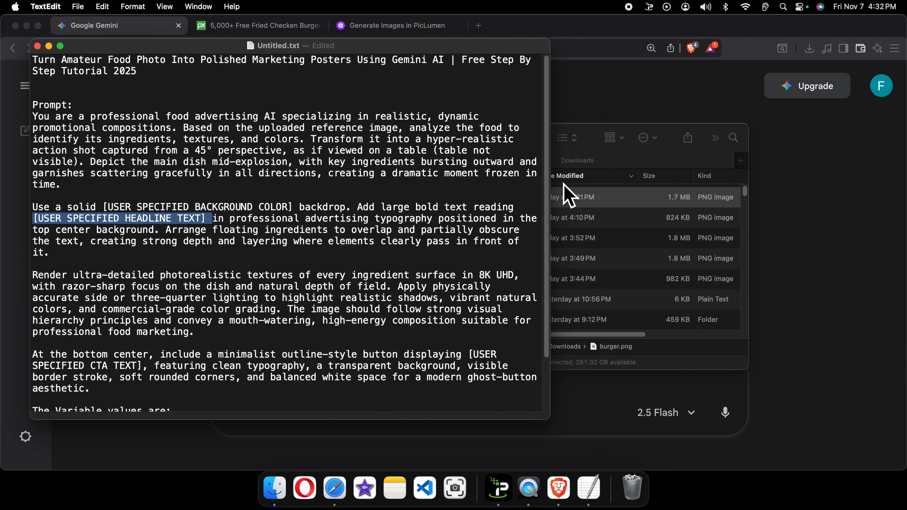
Step: Attach burger.png from the Downloads folder to a Gemini prompt and enable the Create images tool
{"action": "left_click", "coordinate": [818, 225]}
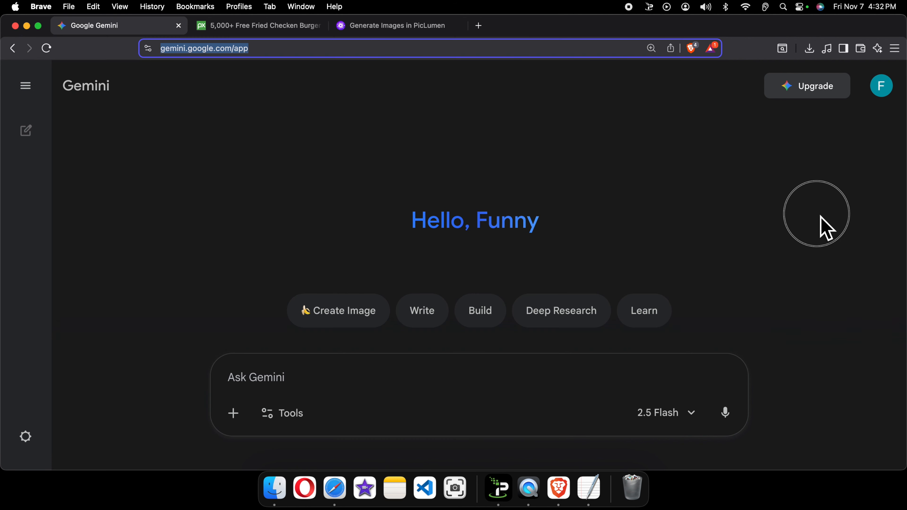
{"action": "left_click", "coordinate": [278, 490]}
{"action": "left_click_drag", "start_coordinate": [439, 204], "coordinate": [270, 381]}
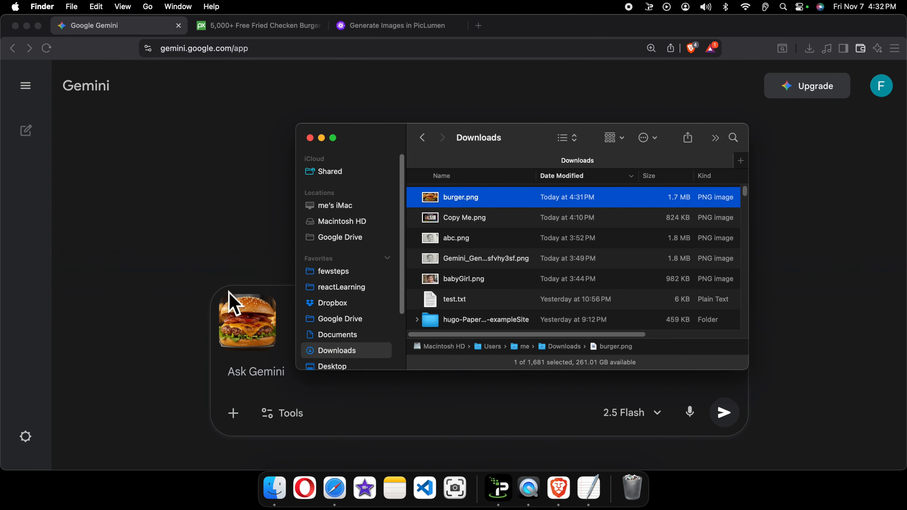
{"action": "left_click", "coordinate": [207, 235]}
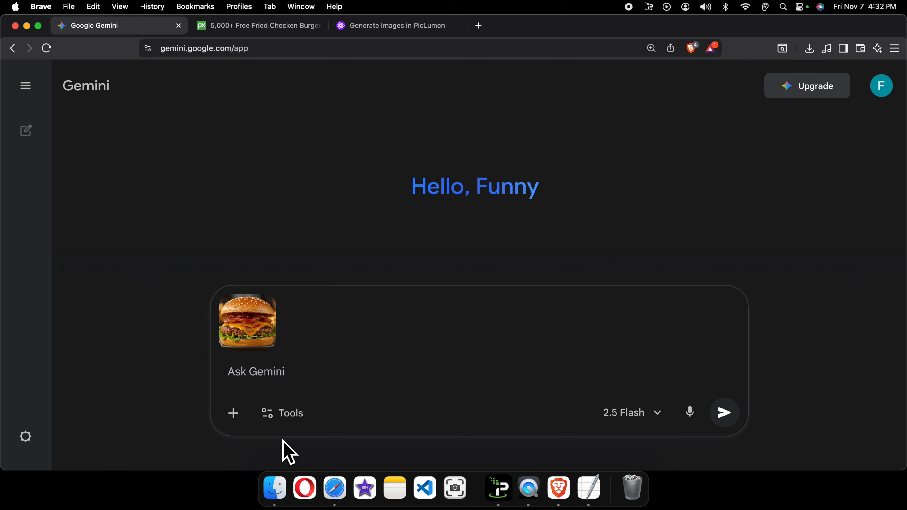
{"action": "left_click", "coordinate": [285, 416]}
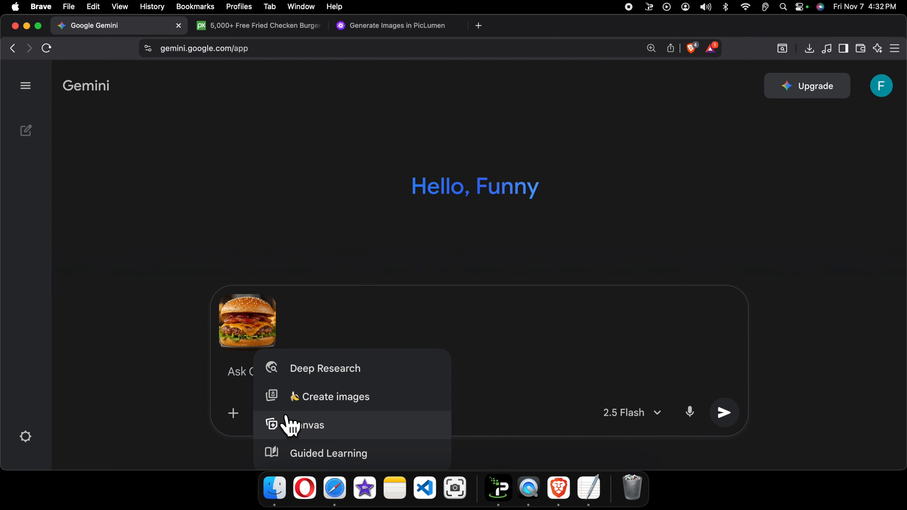
{"action": "left_click", "coordinate": [338, 402]}
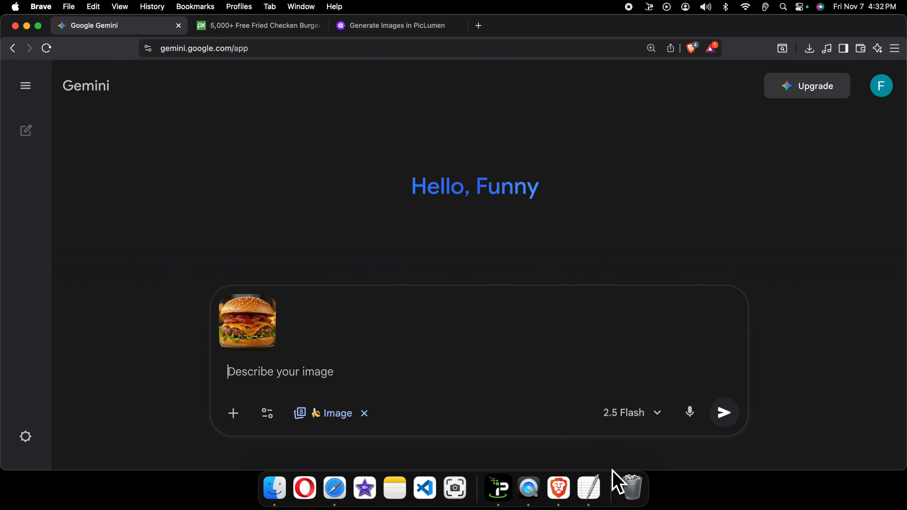
Step: Copy the whole prompt, including its variable values, from Untitled.txt in TextEdit and paste it into Gemini's image description
{"action": "left_click", "coordinate": [590, 489]}
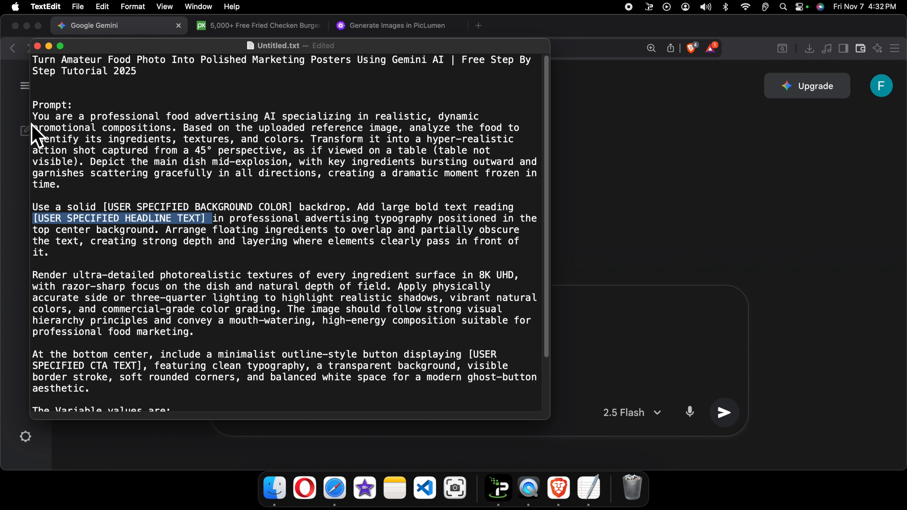
{"action": "left_click_drag", "start_coordinate": [32, 117], "coordinate": [303, 422]}
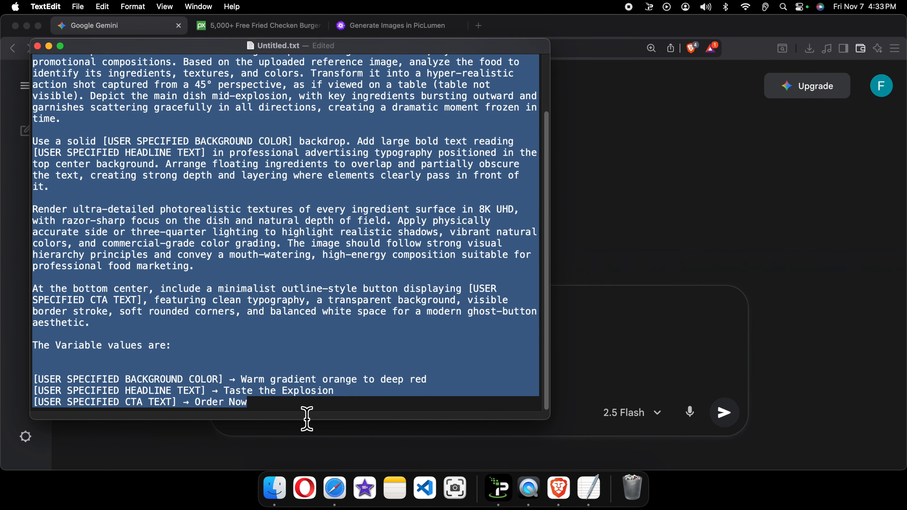
{"action": "right_click", "coordinate": [221, 242]}
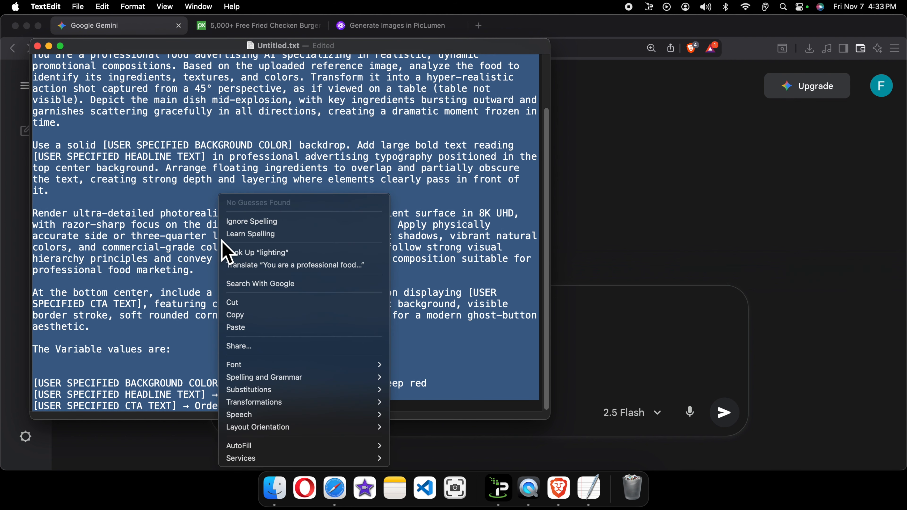
{"action": "left_click", "coordinate": [270, 315]}
{"action": "left_click", "coordinate": [574, 344]}
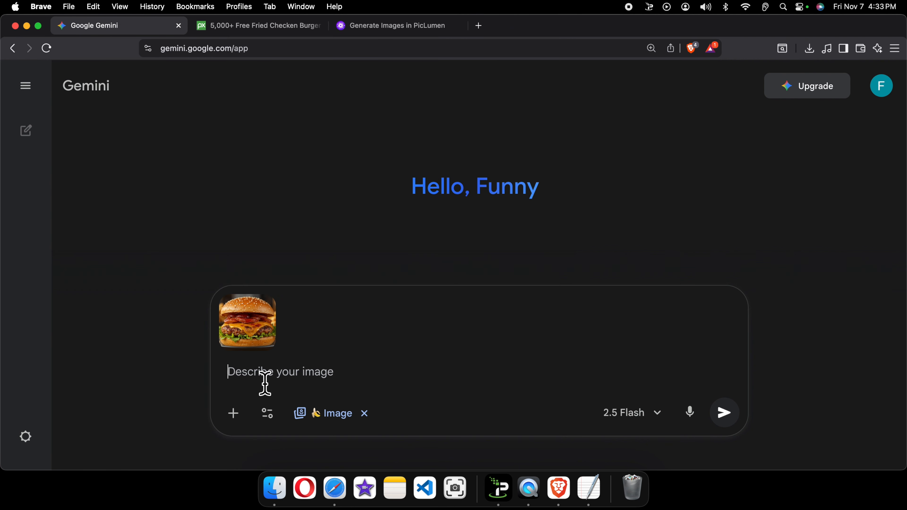
{"action": "left_click", "coordinate": [260, 378]}
{"action": "key", "text": "super+v"}
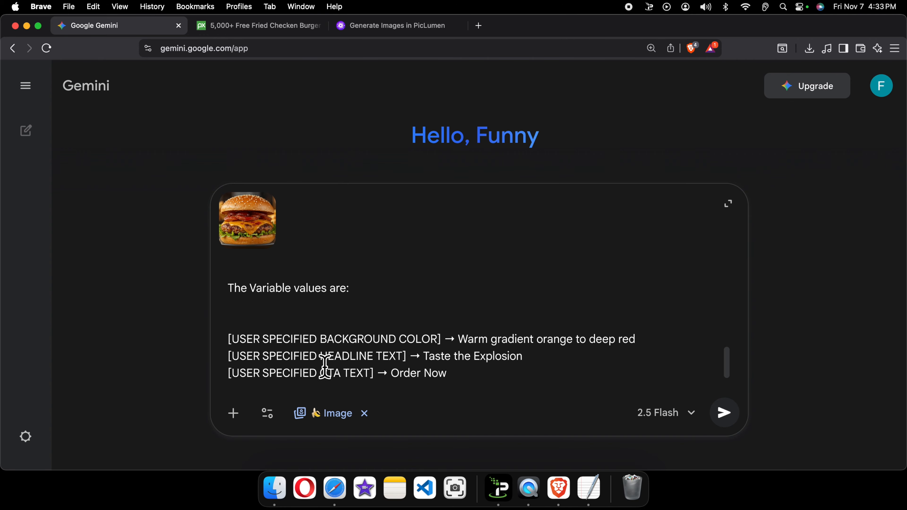
Step: Check the pasted prompt from start to end and submit it with the burger photo
{"action": "scroll", "coordinate": [343, 336], "scroll_direction": "up", "scroll_amount": 5}
{"action": "scroll", "coordinate": [348, 338], "scroll_direction": "down", "scroll_amount": 5}
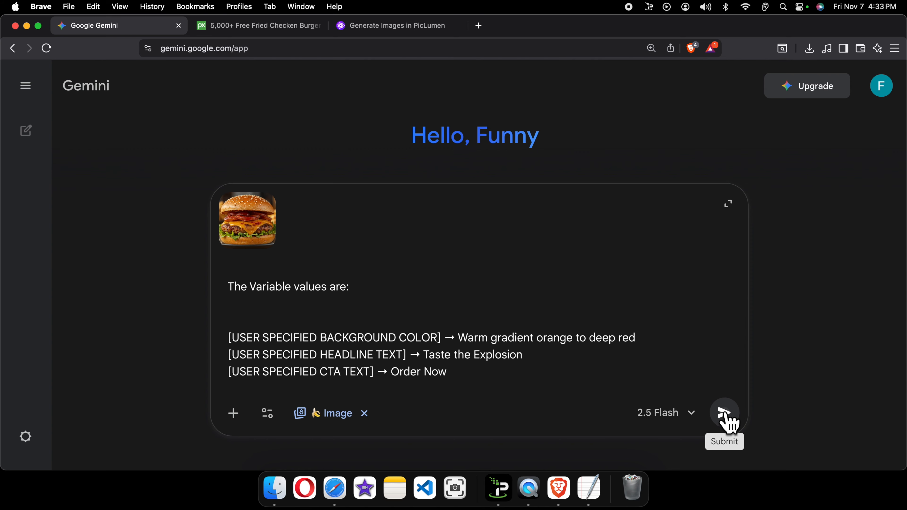
{"action": "left_click", "coordinate": [726, 419]}
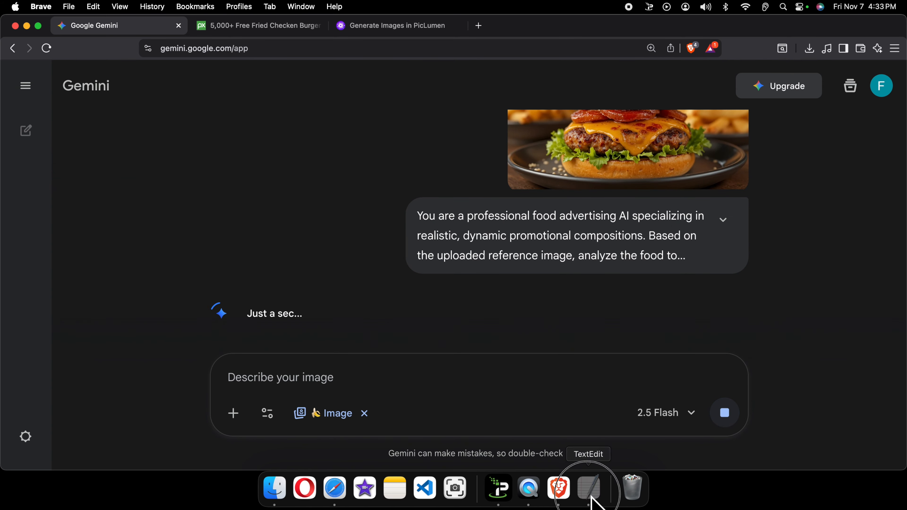
Step: Review the three variable values in TextEdit and compare the headline and CTA text with the poster generated in Gemini
{"action": "left_click", "coordinate": [588, 488]}
{"action": "left_click", "coordinate": [189, 295]}
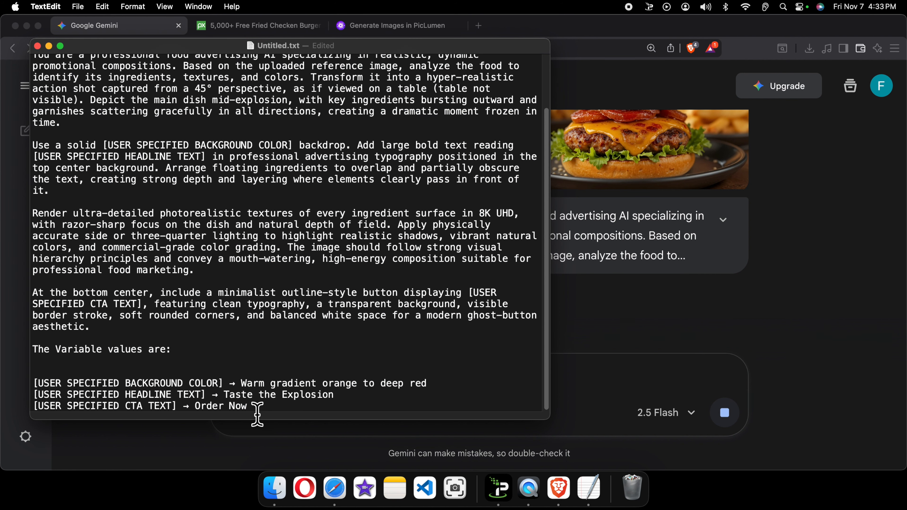
{"action": "left_click_drag", "start_coordinate": [255, 410], "coordinate": [31, 384]}
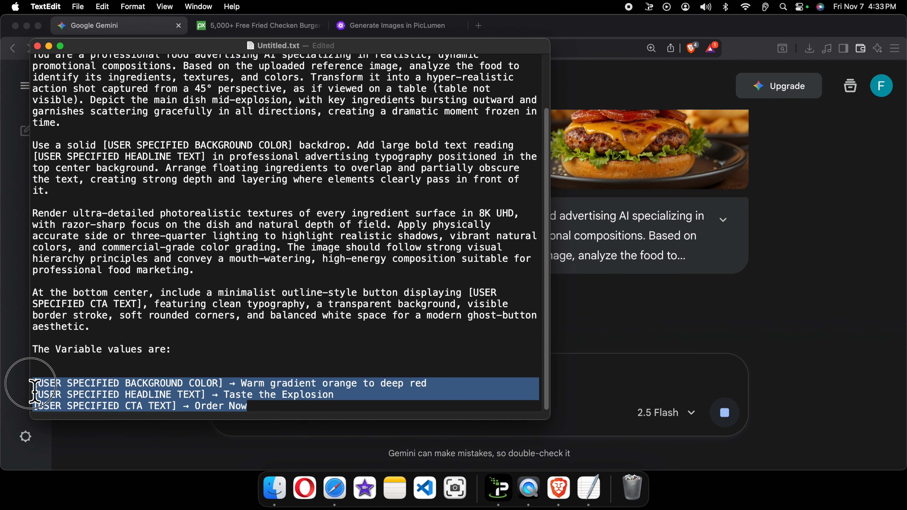
{"action": "left_click", "coordinate": [220, 384]}
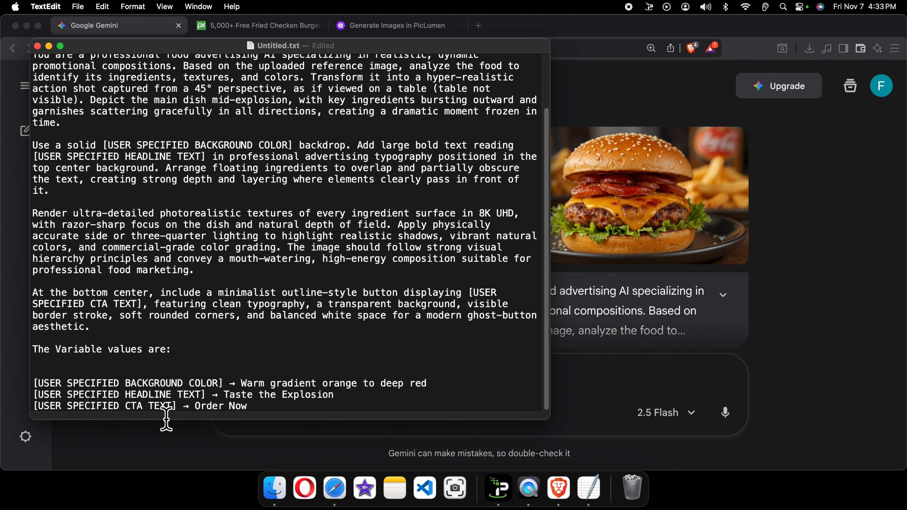
{"action": "left_click", "coordinate": [799, 252]}
{"action": "scroll", "coordinate": [581, 280], "scroll_direction": "down", "scroll_amount": 5}
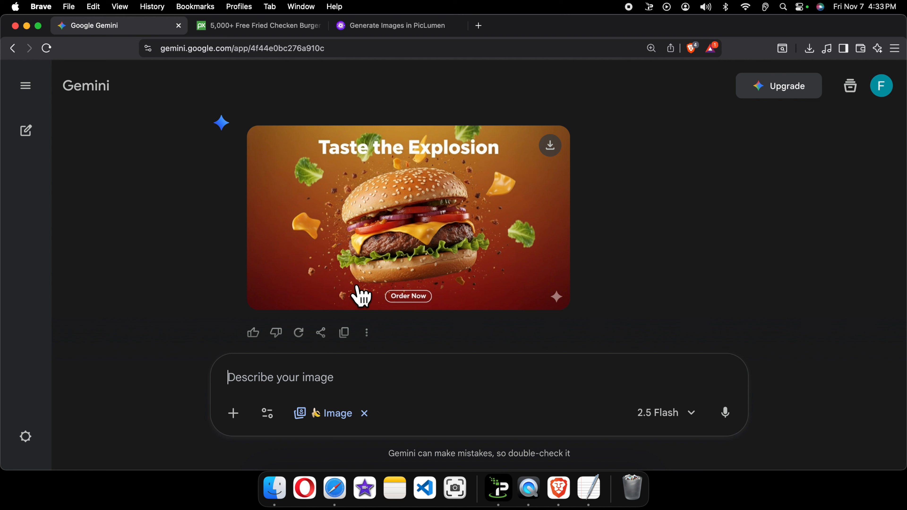
{"action": "scroll", "coordinate": [406, 258], "scroll_direction": "up", "scroll_amount": 1}
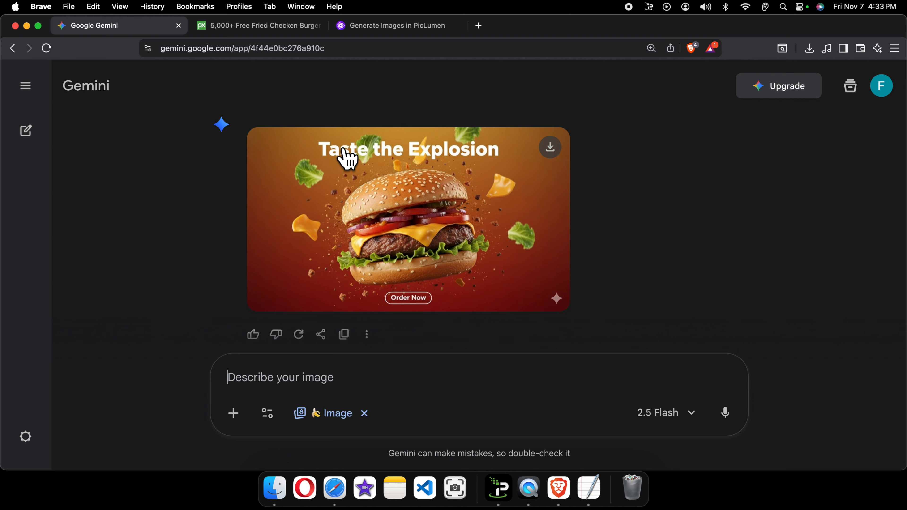
{"action": "left_click", "coordinate": [588, 488]}
{"action": "left_click_drag", "start_coordinate": [221, 395], "coordinate": [339, 404]}
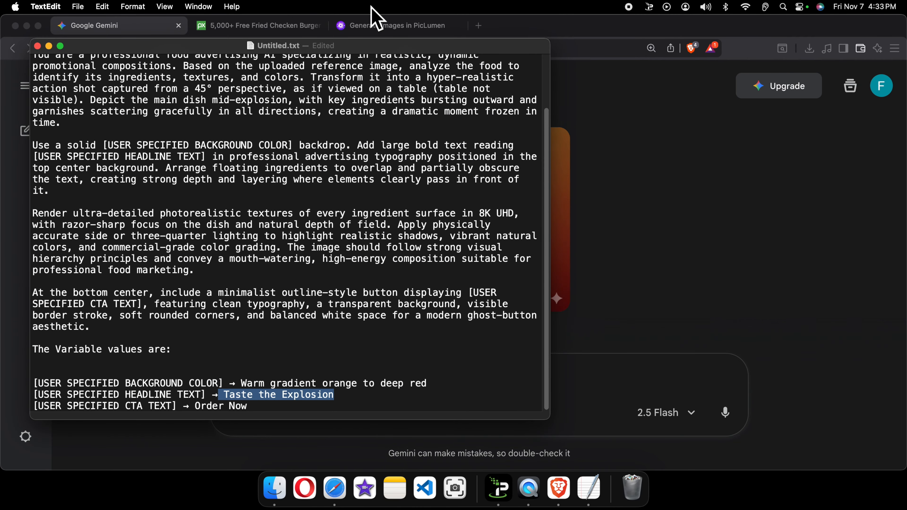
{"action": "left_click_drag", "start_coordinate": [438, 46], "coordinate": [515, 67]}
{"action": "left_click_drag", "start_coordinate": [276, 431], "coordinate": [323, 421]}
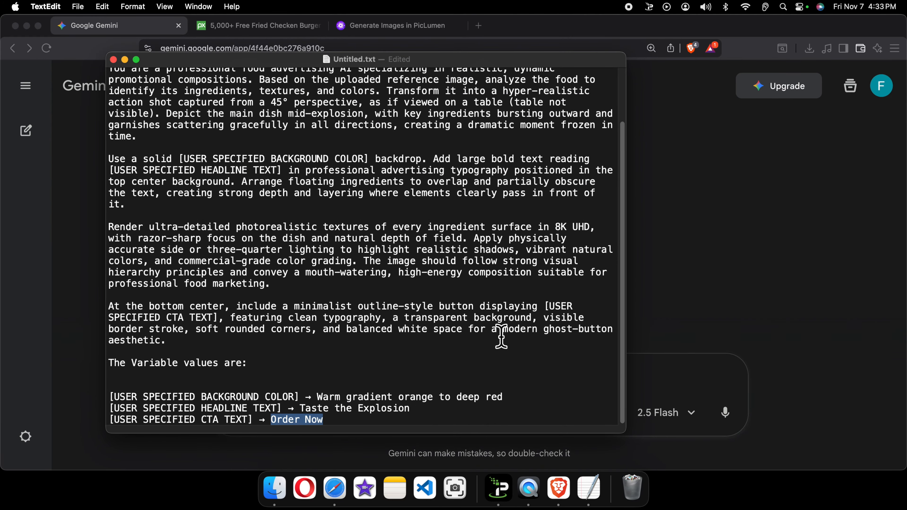
Step: In the prompt's variable values, set the background color to "Dark black" and the headline text to "Taste It Now"
{"action": "left_click_drag", "start_coordinate": [492, 72], "coordinate": [428, 72]}
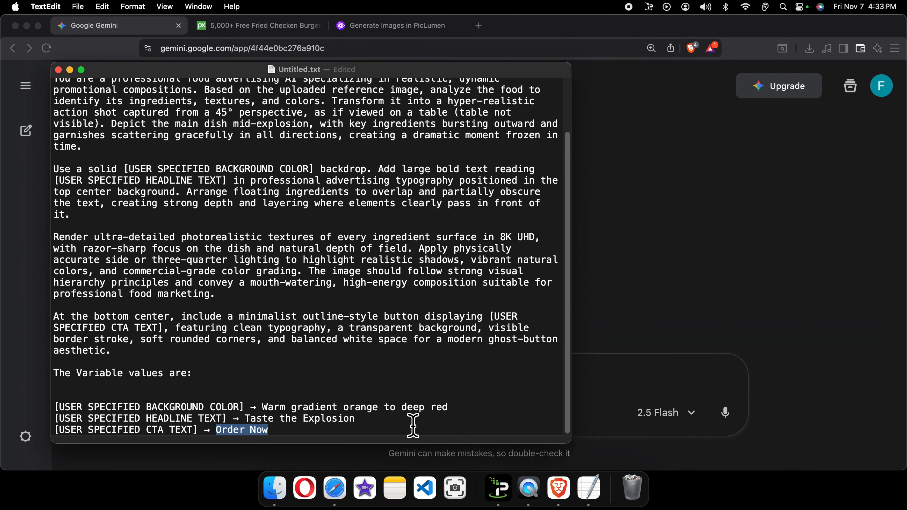
{"action": "left_click_drag", "start_coordinate": [266, 410], "coordinate": [491, 408]}
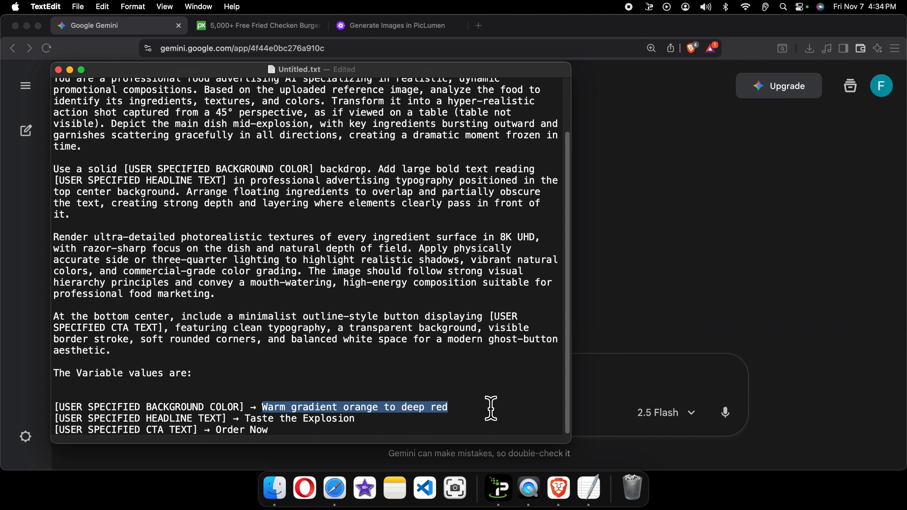
{"action": "type", "text": "Dark"}
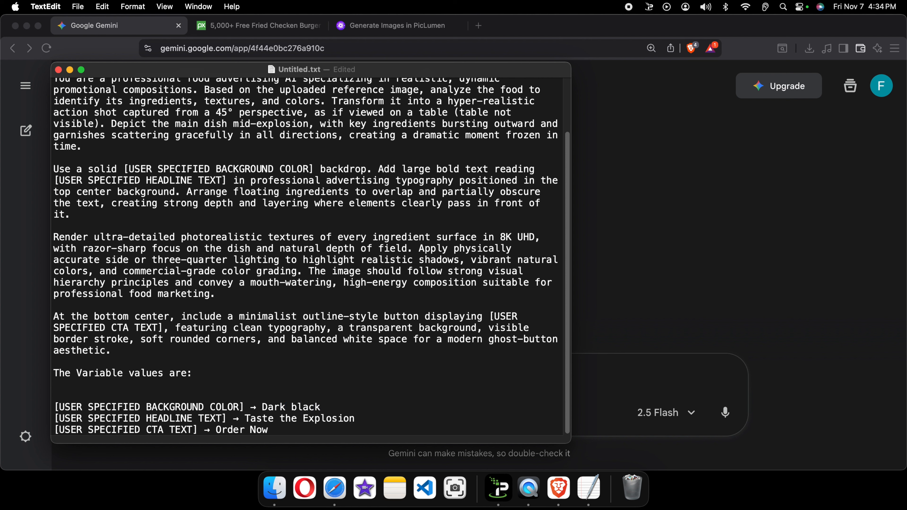
{"action": "left_click_drag", "start_coordinate": [282, 431], "coordinate": [17, 405]}
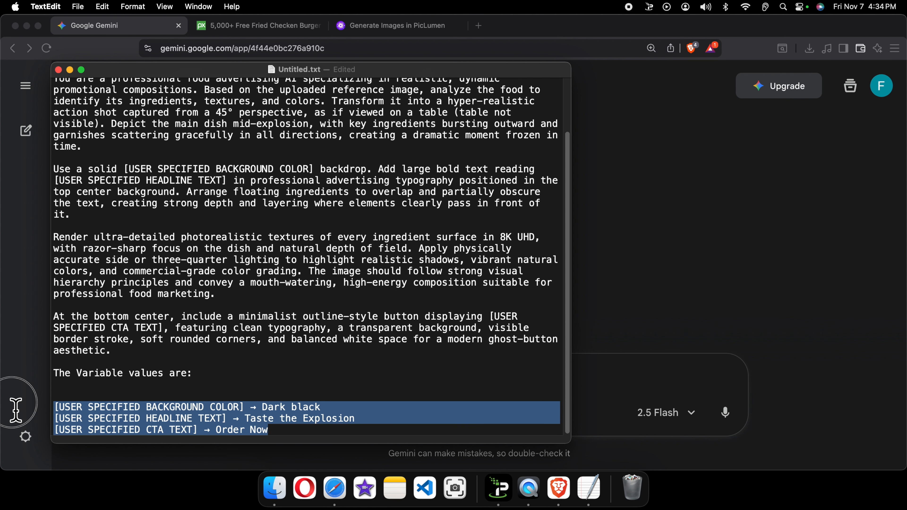
{"action": "left_click", "coordinate": [359, 419]}
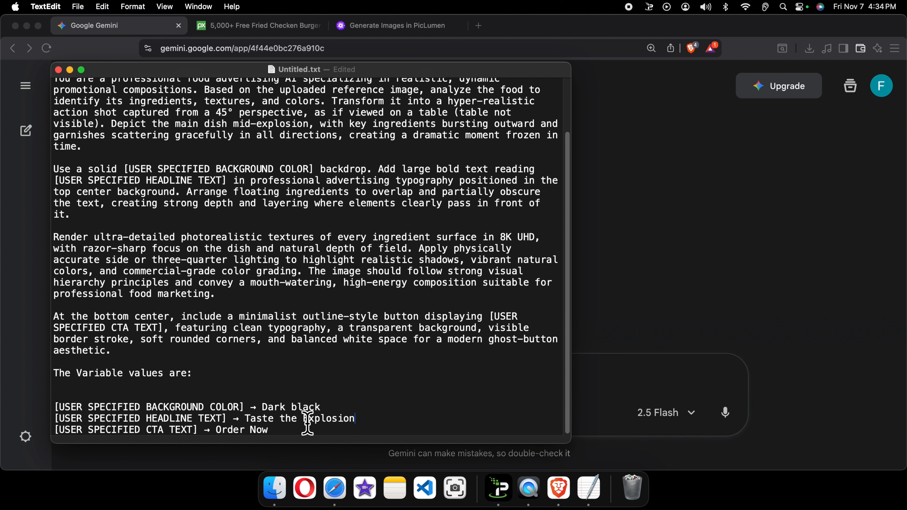
{"action": "left_click_drag", "start_coordinate": [280, 422], "coordinate": [356, 421]}
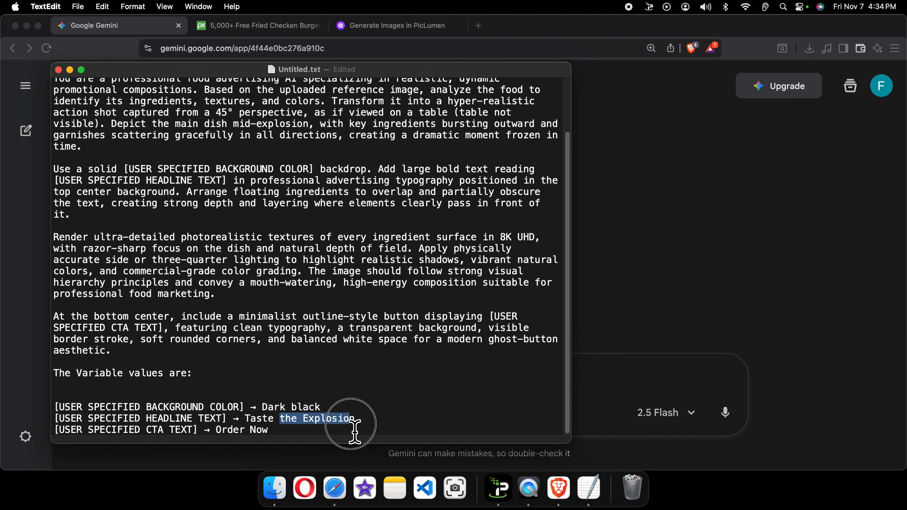
{"action": "type", "text": "I"}
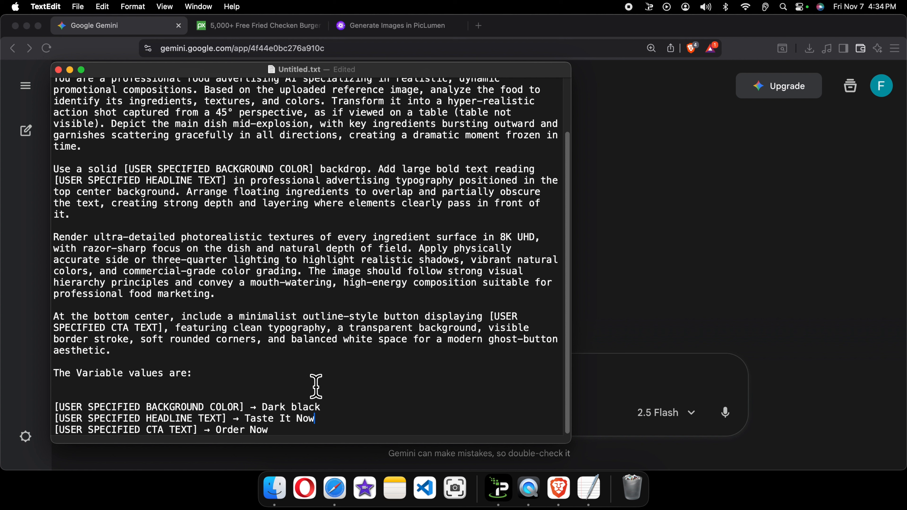
Step: Copy the full edited prompt text with its variable values from Untitled.txt and switch back to Gemini in Brave
{"action": "left_click_drag", "start_coordinate": [294, 436], "coordinate": [57, 106]}
{"action": "right_click", "coordinate": [119, 131]}
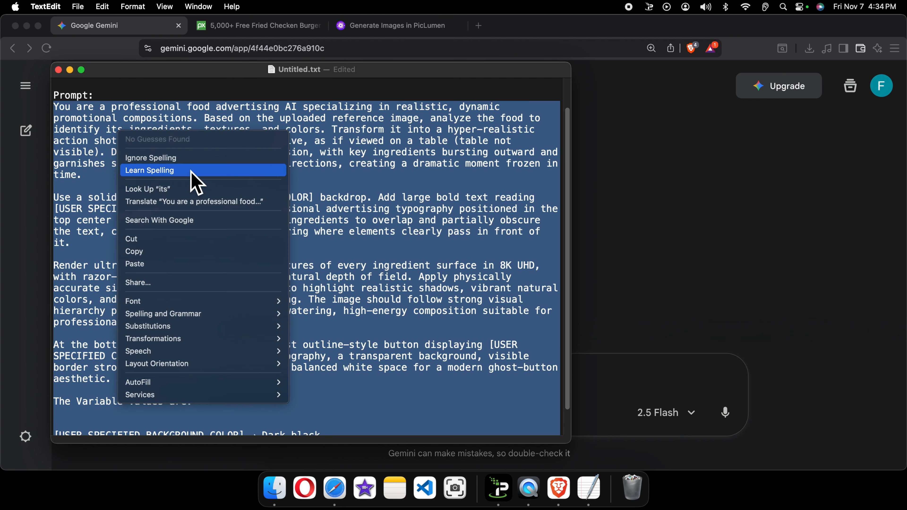
{"action": "left_click", "coordinate": [153, 254]}
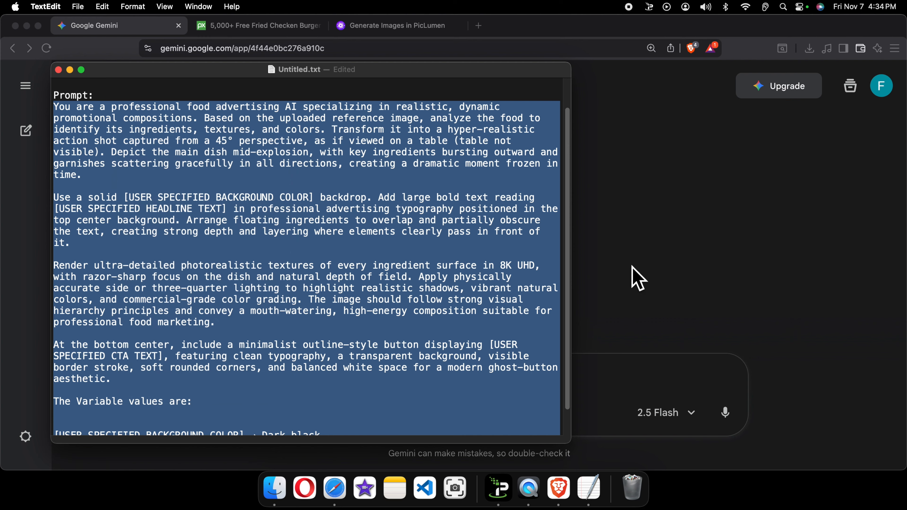
{"action": "left_click", "coordinate": [631, 267]}
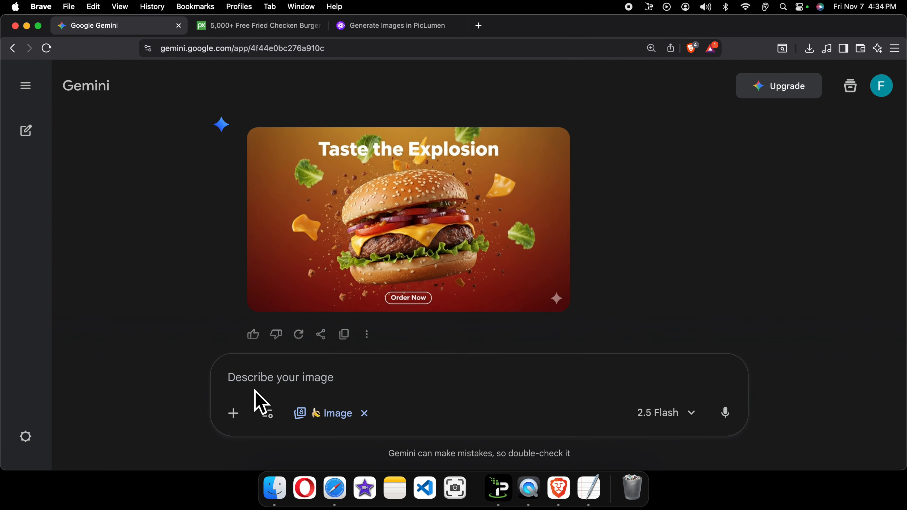
Step: Attach burger.png from the Downloads folder to a new image request in Gemini
{"action": "left_click", "coordinate": [234, 414]}
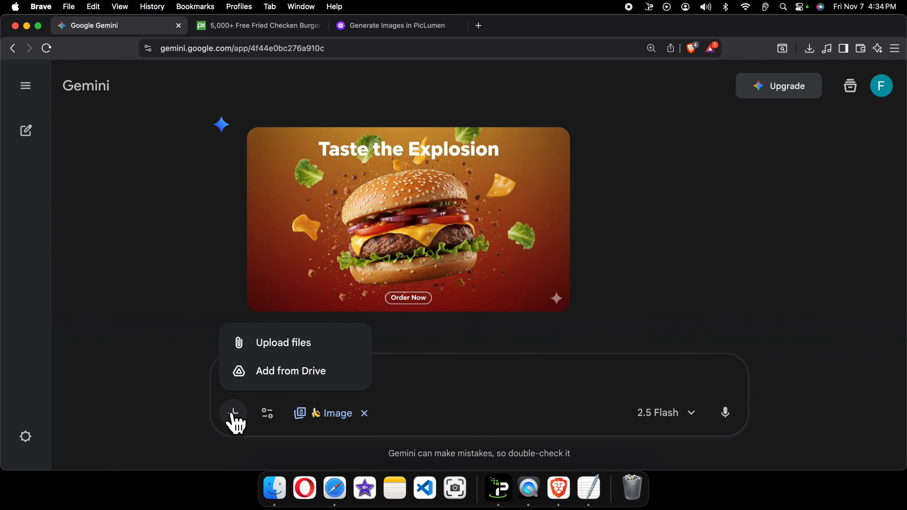
{"action": "left_click", "coordinate": [306, 345]}
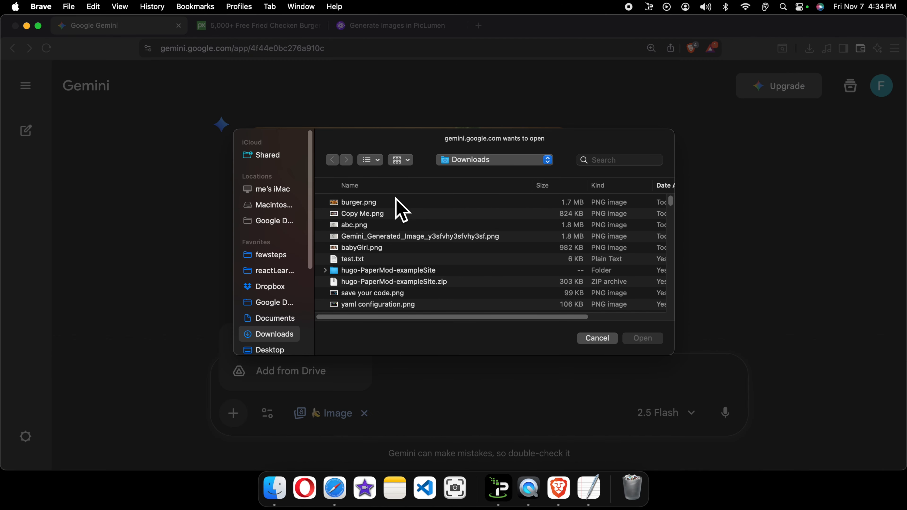
{"action": "left_click", "coordinate": [371, 204]}
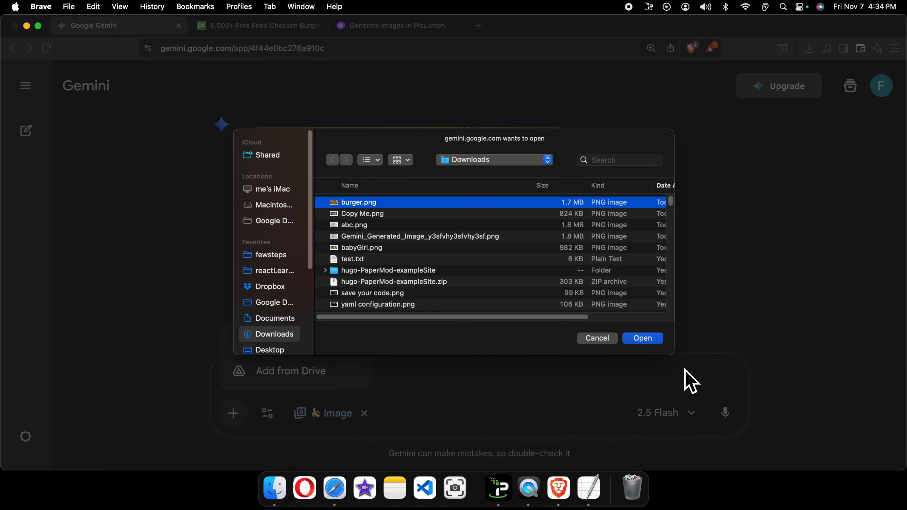
{"action": "left_click", "coordinate": [640, 338]}
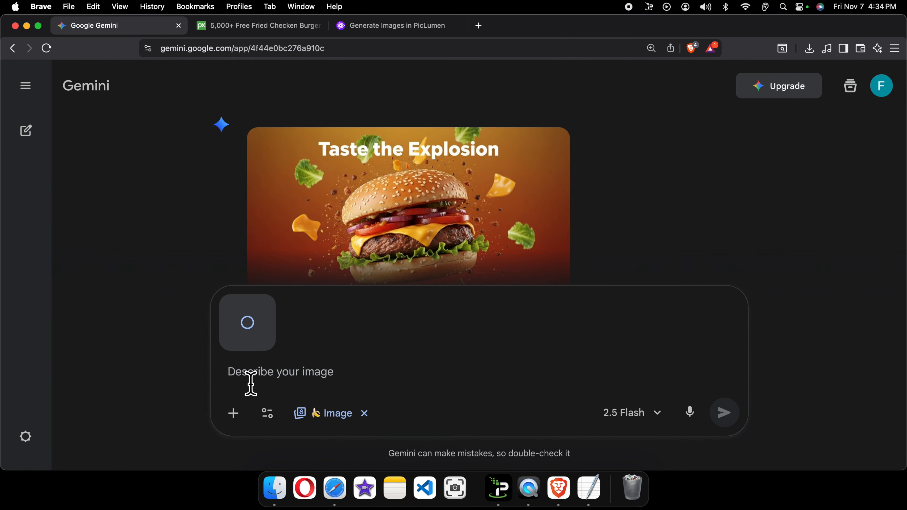
Step: Submit the copied prompt with the attached burger photo after checking its variable values, and open the generated poster in the enlarged view
{"action": "key", "text": "super+v"}
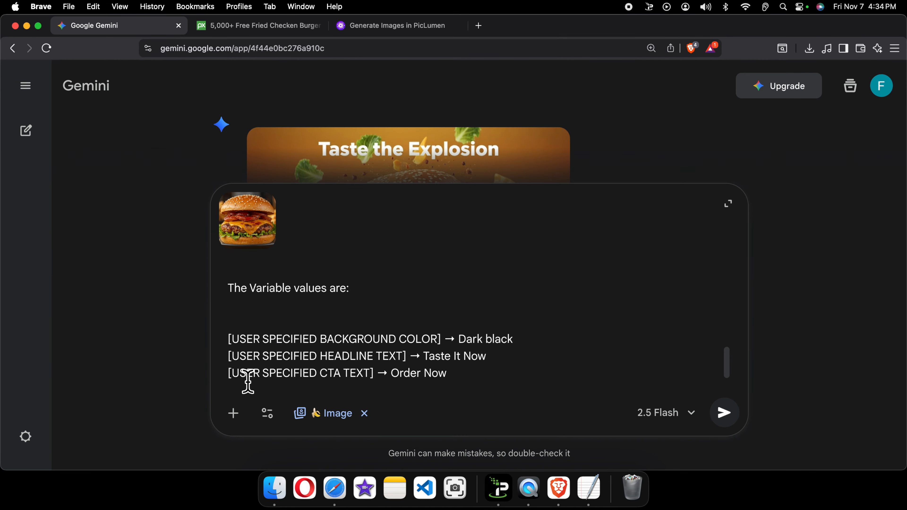
{"action": "left_click_drag", "start_coordinate": [466, 384], "coordinate": [229, 347]}
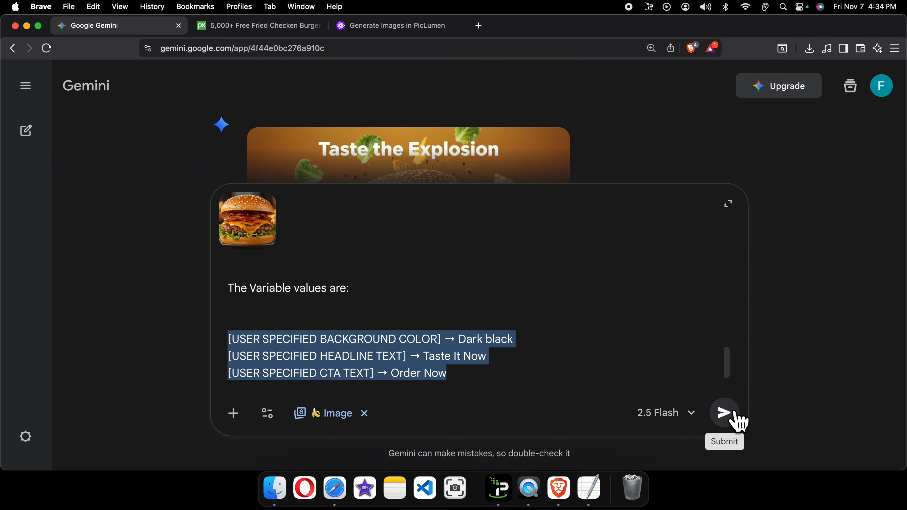
{"action": "left_click", "coordinate": [728, 417]}
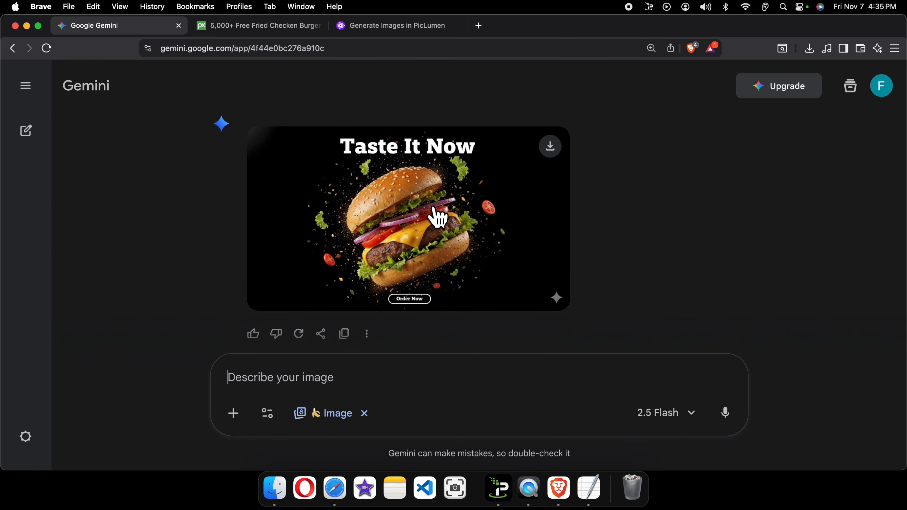
{"action": "left_click", "coordinate": [434, 208]}
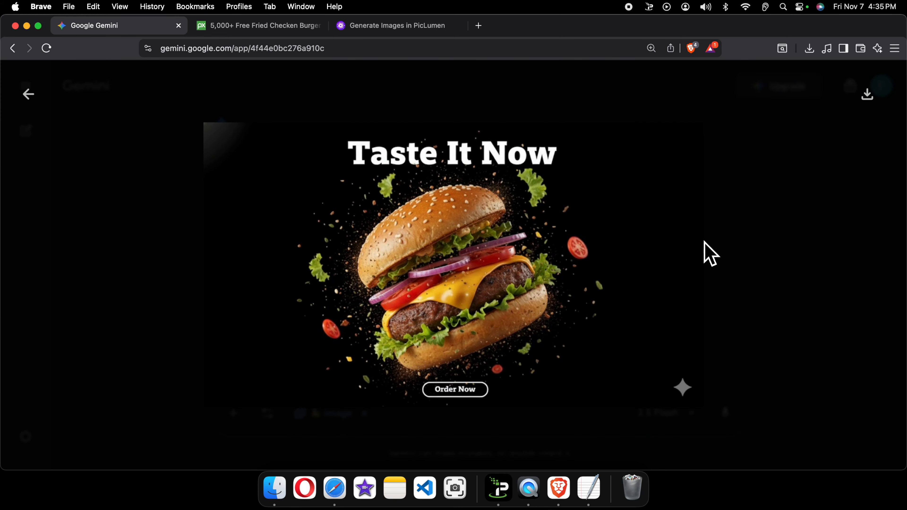